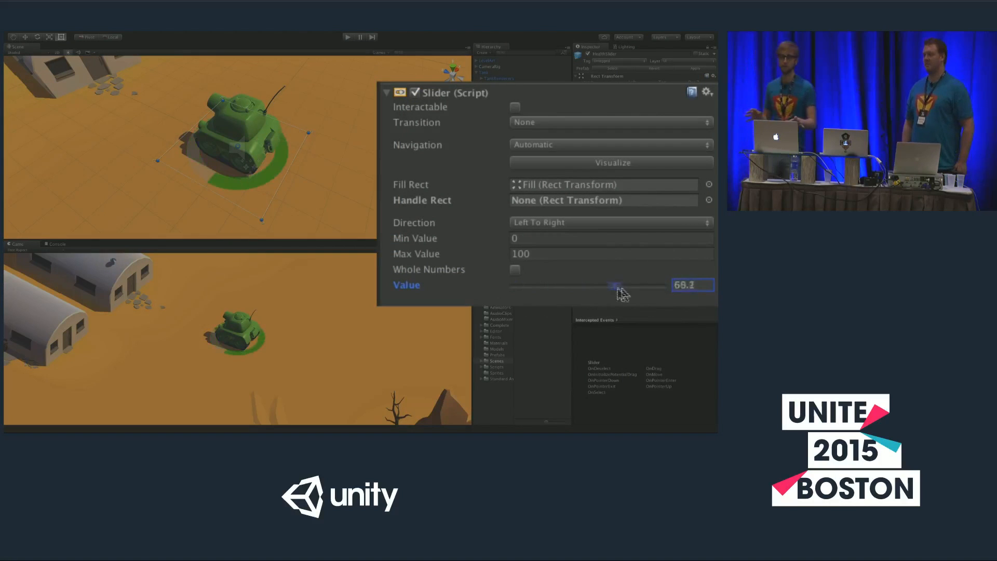
Step: Sweep the Slider component's Value up and down to preview how the fill ring around the tank responds
drag(696, 234, 629, 243)
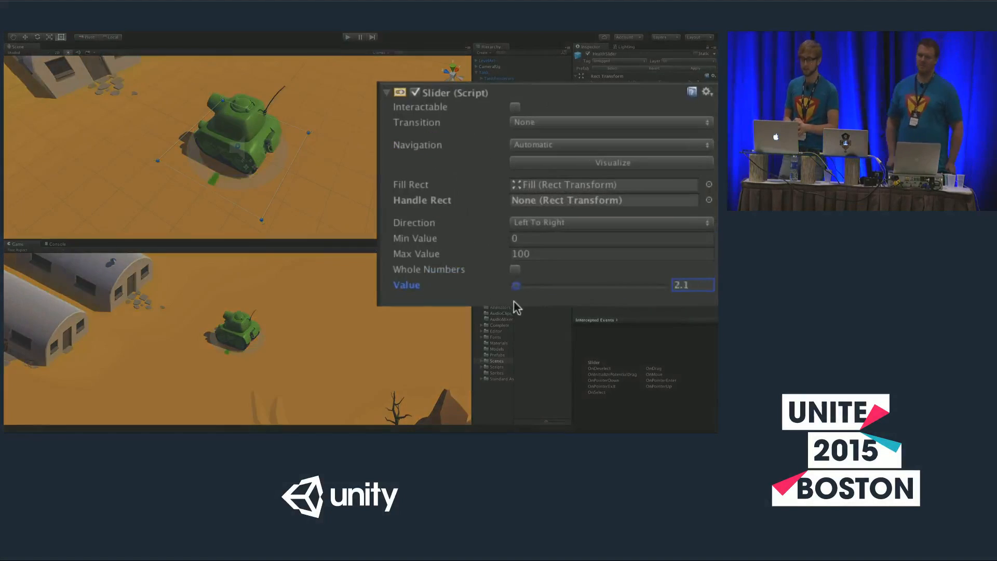
mouse_move(517, 306)
mouse_down()
mouse_move(683, 295)
mouse_move(505, 305)
mouse_move(670, 292)
mouse_up()
mouse_move(695, 237)
mouse_down()
mouse_move(629, 239)
mouse_move(643, 239)
mouse_up()
mouse_move(544, 301)
mouse_down()
mouse_move(678, 292)
mouse_move(503, 300)
mouse_move(595, 293)
mouse_up()
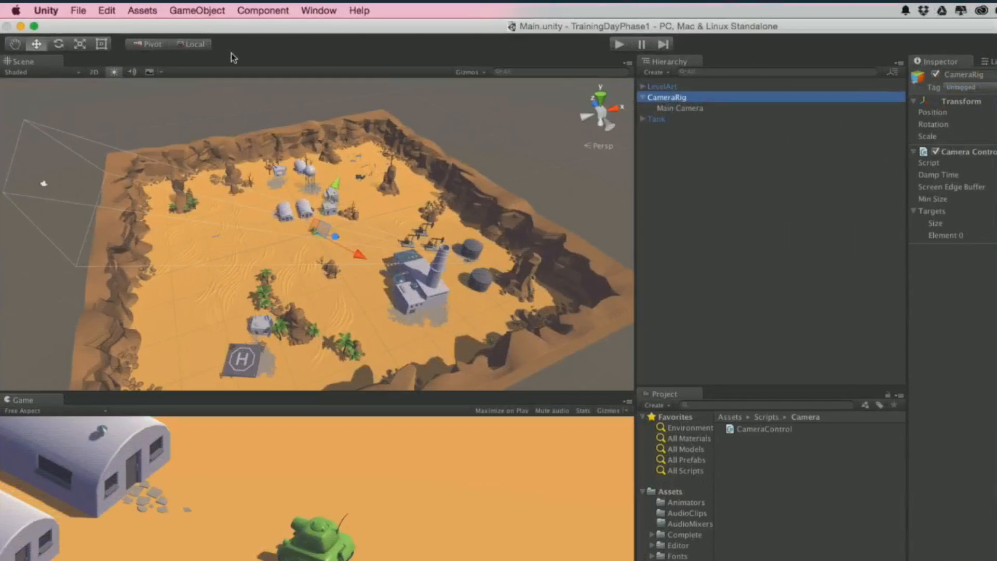
Step: Collapse CameraRig in the hierarchy with nothing selected, and add a UI Slider to the scene
click(726, 165)
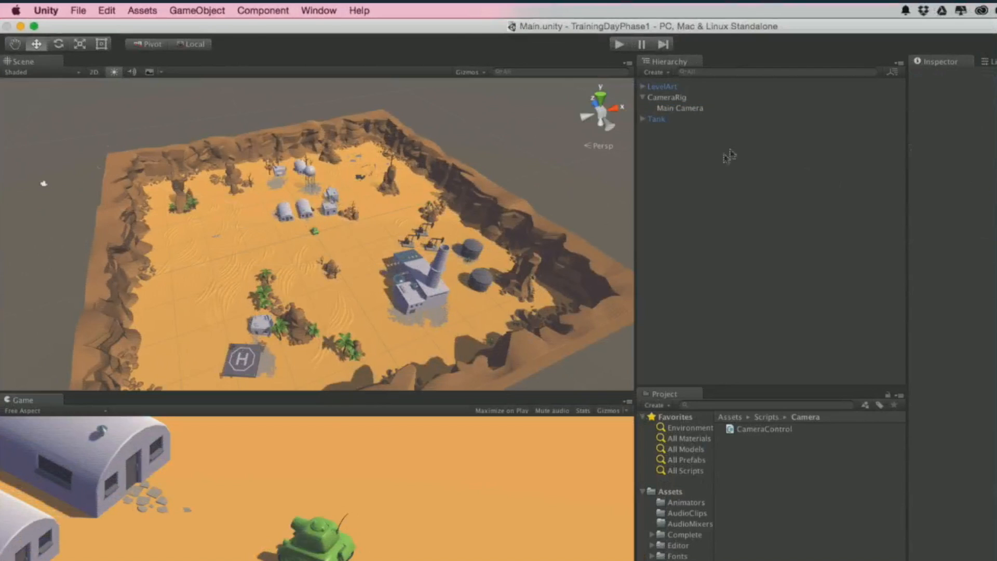
click(645, 99)
click(644, 98)
click(667, 149)
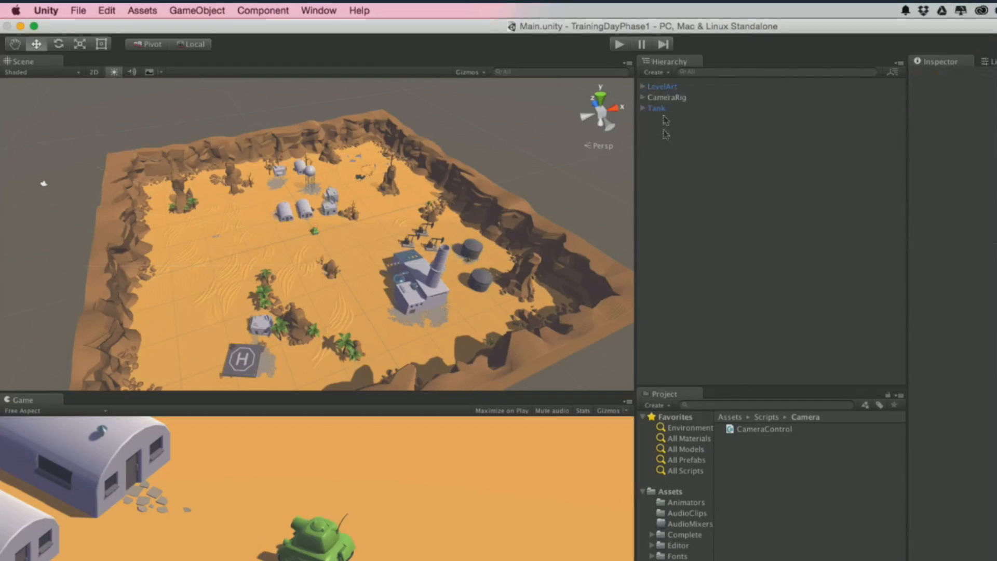
click(657, 74)
mouse_move(691, 149)
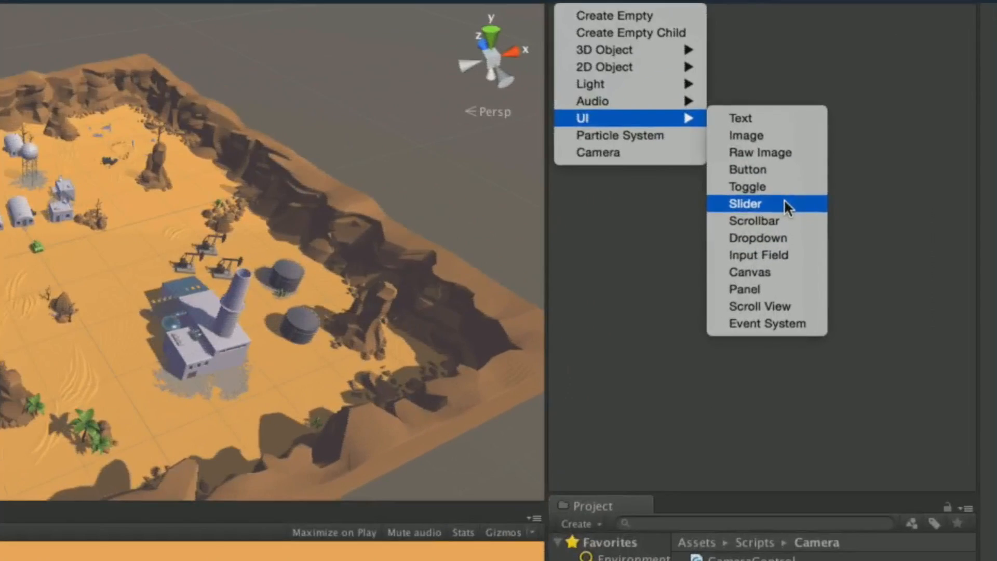
click(786, 205)
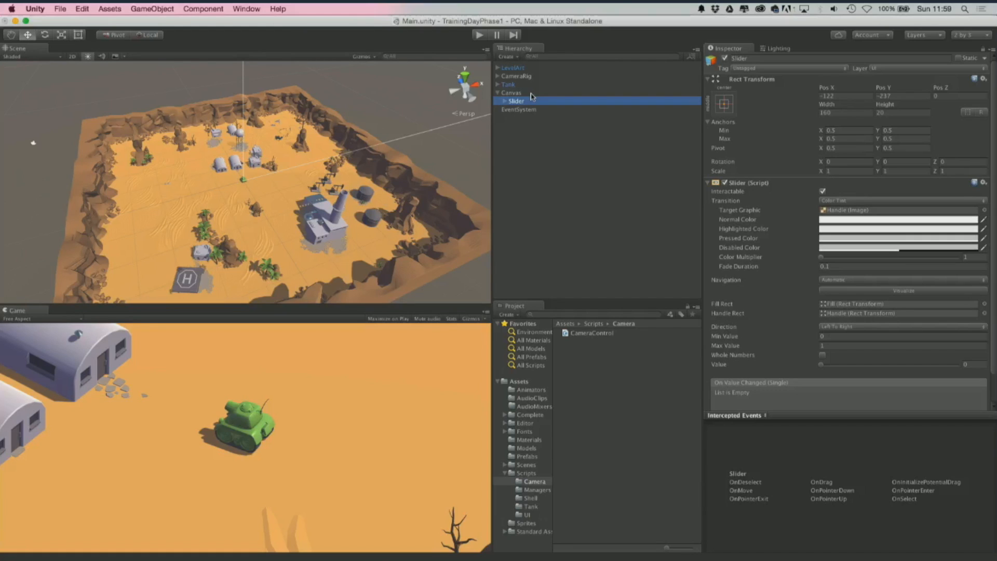
Step: Examine the new canvas in the scene from several angles, comparing its size with the level
key(f)
scroll(310, 204, down, 6)
alt+drag(376, 169, 339, 96)
alt+drag(344, 158, 414, 169)
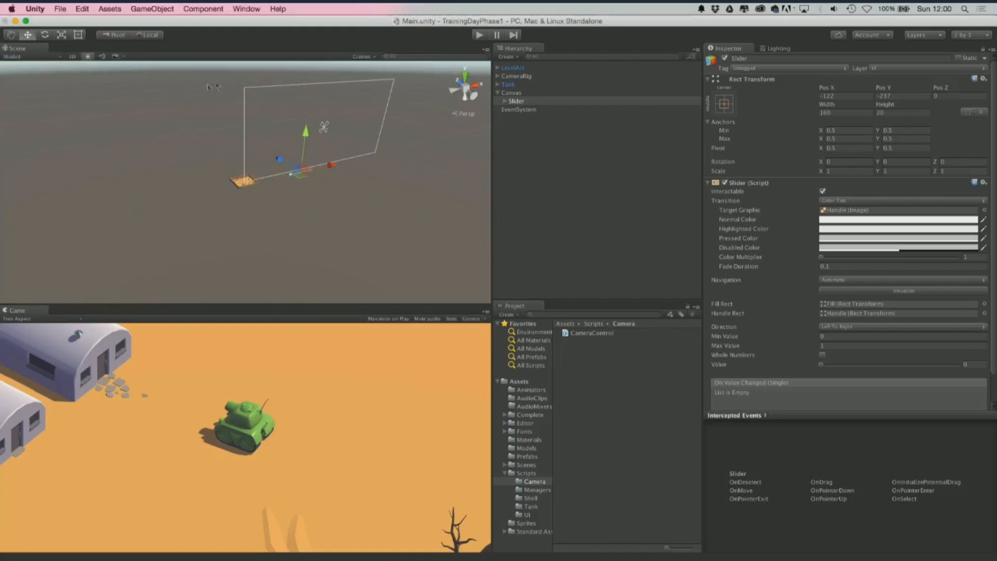
key(q)
drag(287, 118, 263, 192)
scroll(144, 151, up, 5)
scroll(258, 155, up, 2)
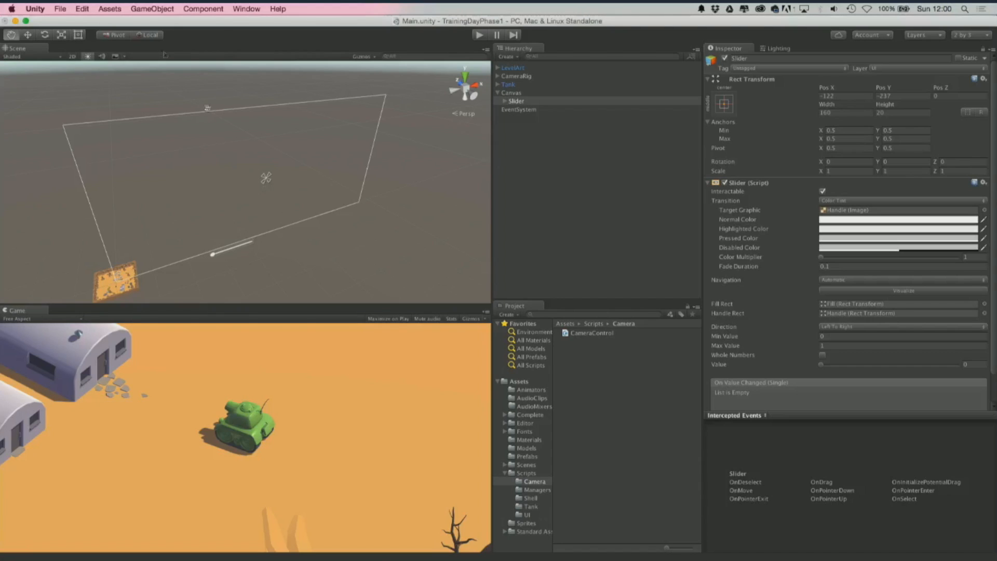
alt+drag(267, 184, 153, 217)
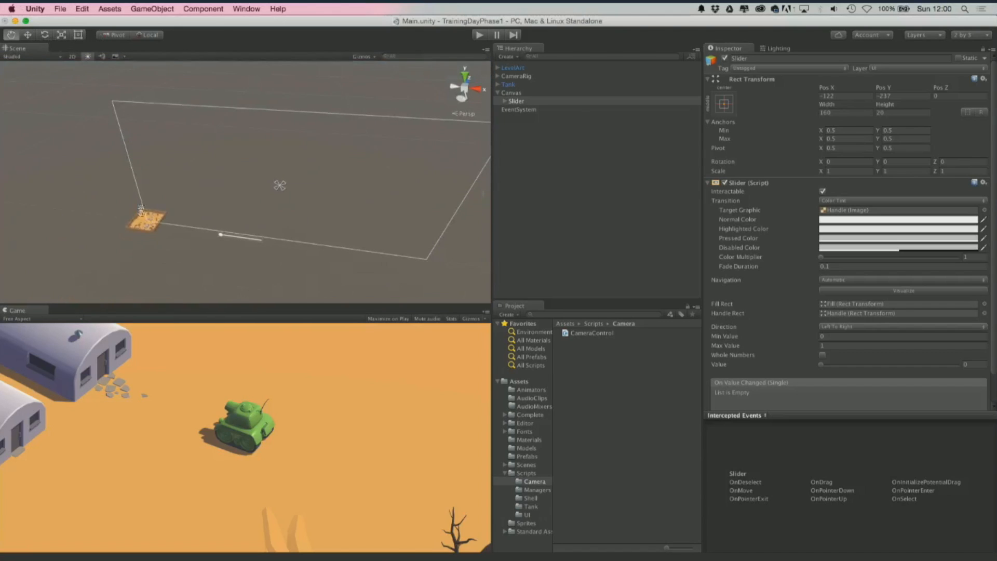
alt+drag(282, 197, 334, 185)
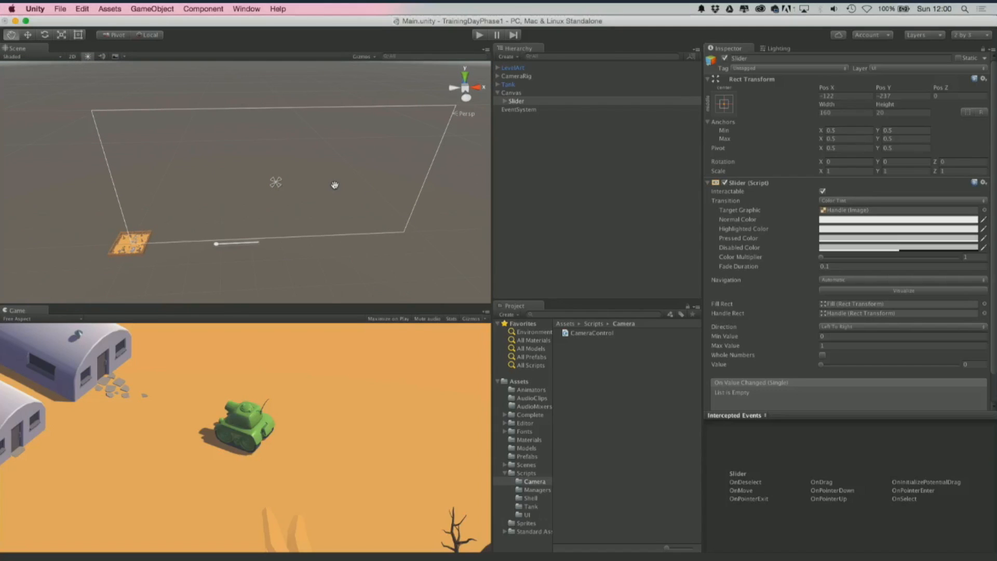
Step: Inspect the Slider up close in the scene and compare it with the whole canvas outline
click(517, 102)
key(f)
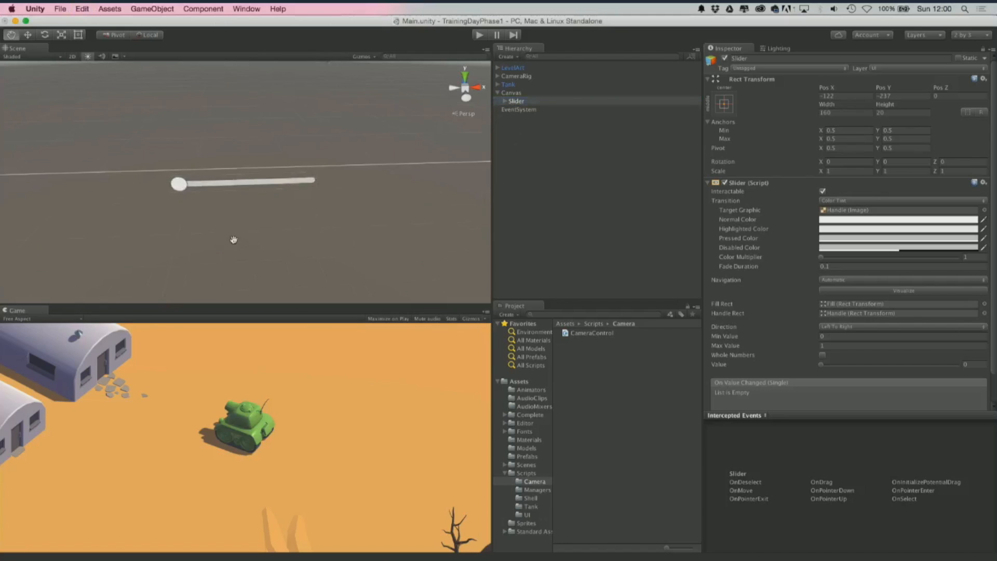
scroll(239, 210, up, 5)
scroll(239, 210, down, 2)
scroll(239, 211, up, 1)
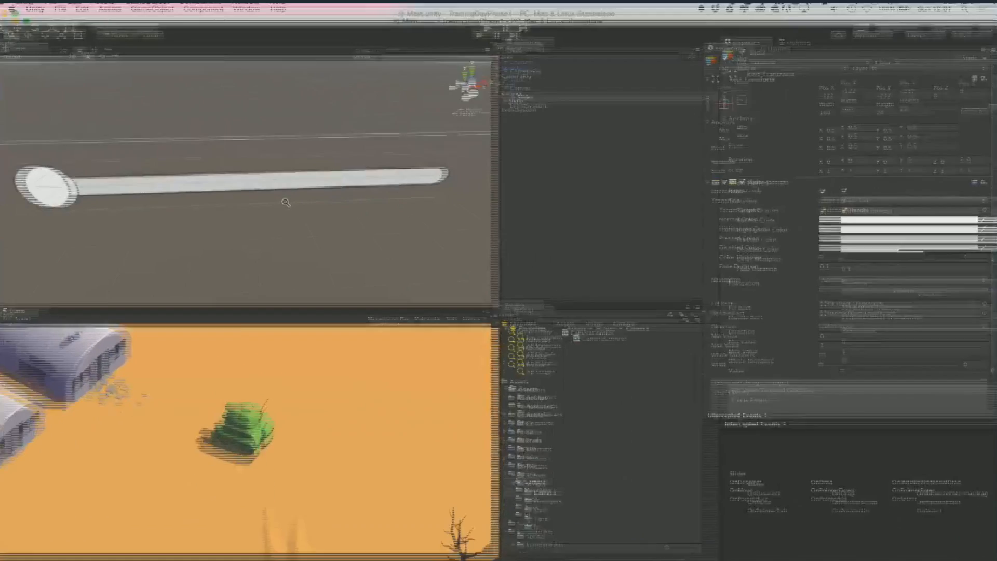
scroll(285, 202, down, 10)
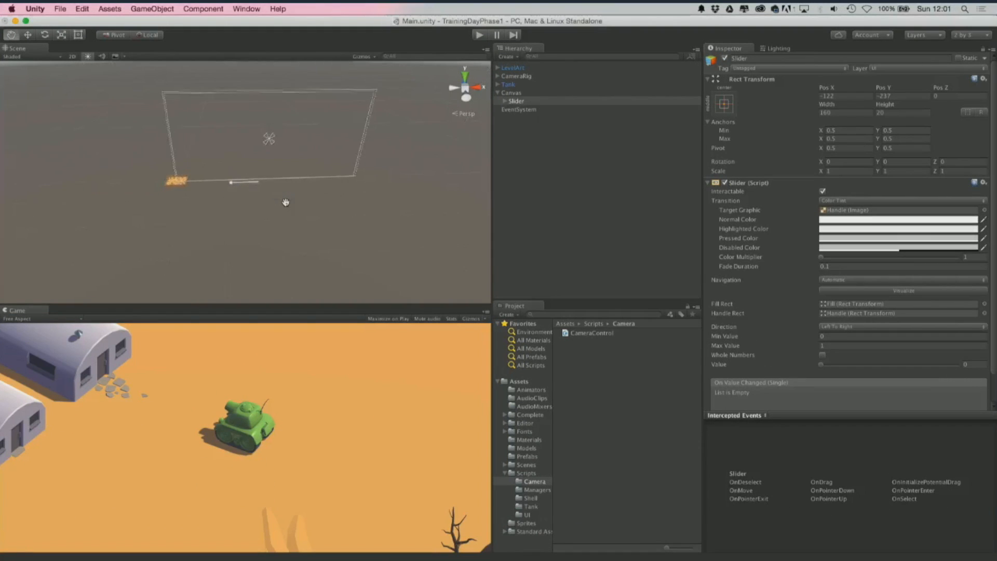
scroll(285, 202, up, 3)
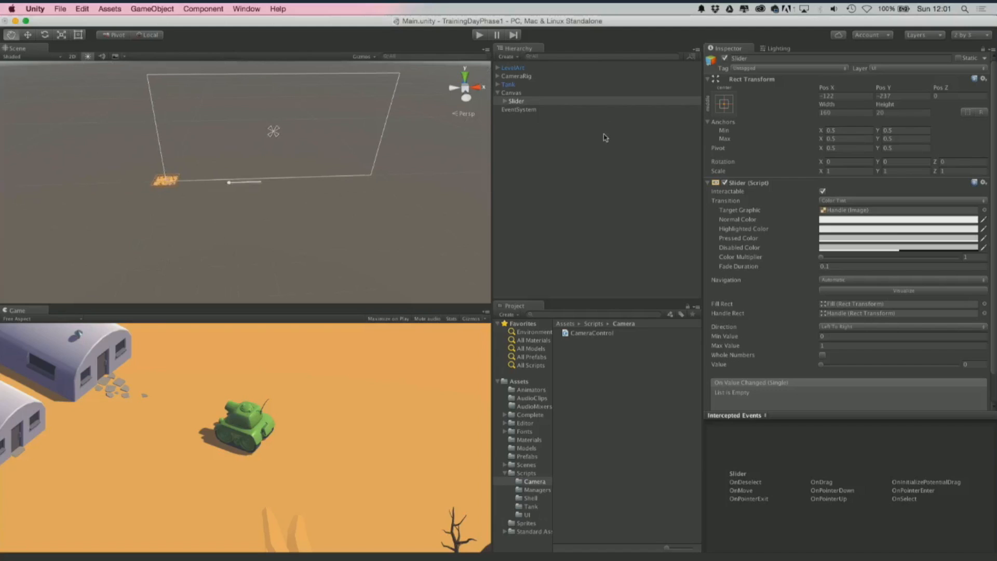
Step: Set the Horizontal Axis of the EventSystem's Standalone Input Module to HorizontalUI
click(515, 116)
click(532, 110)
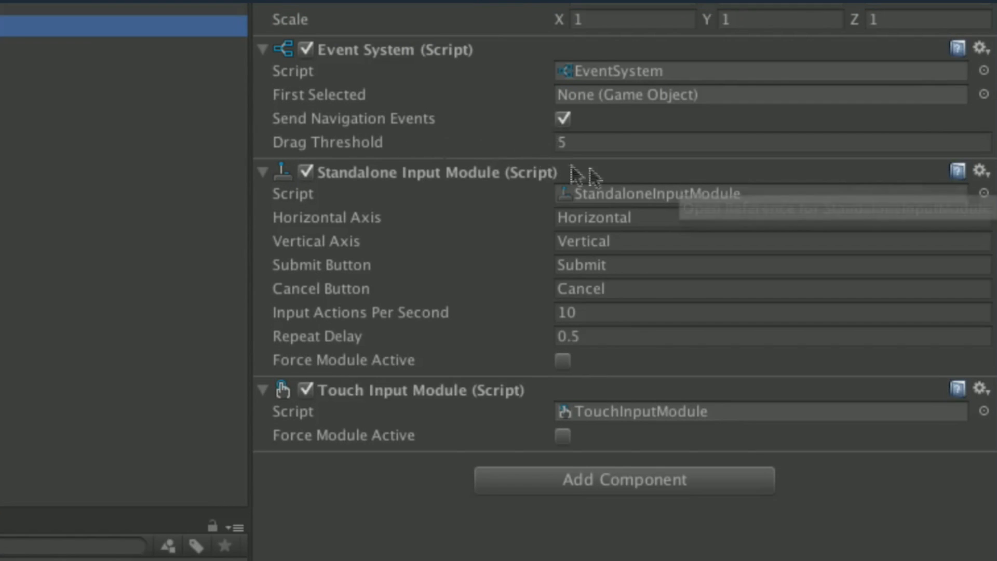
click(647, 217)
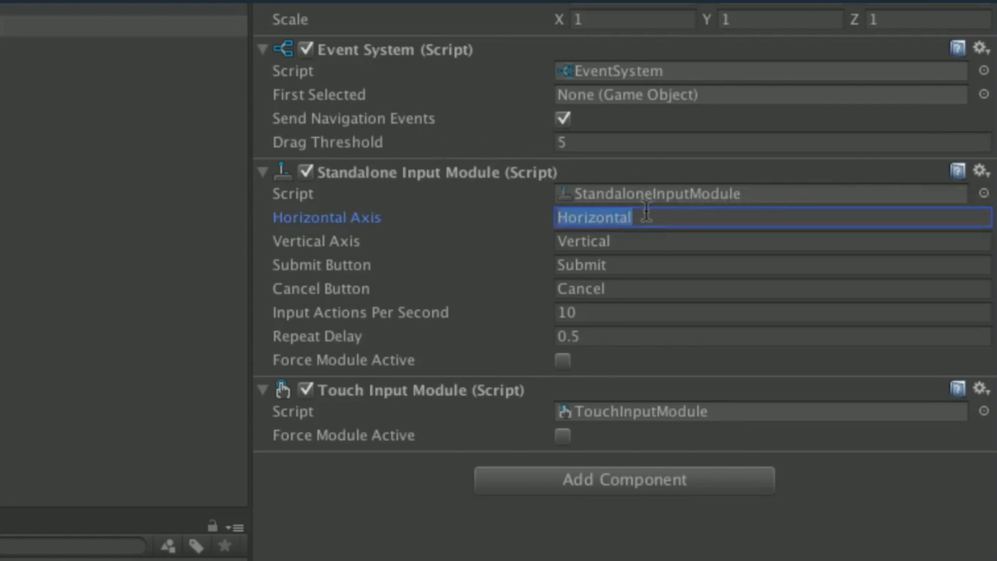
click(633, 239)
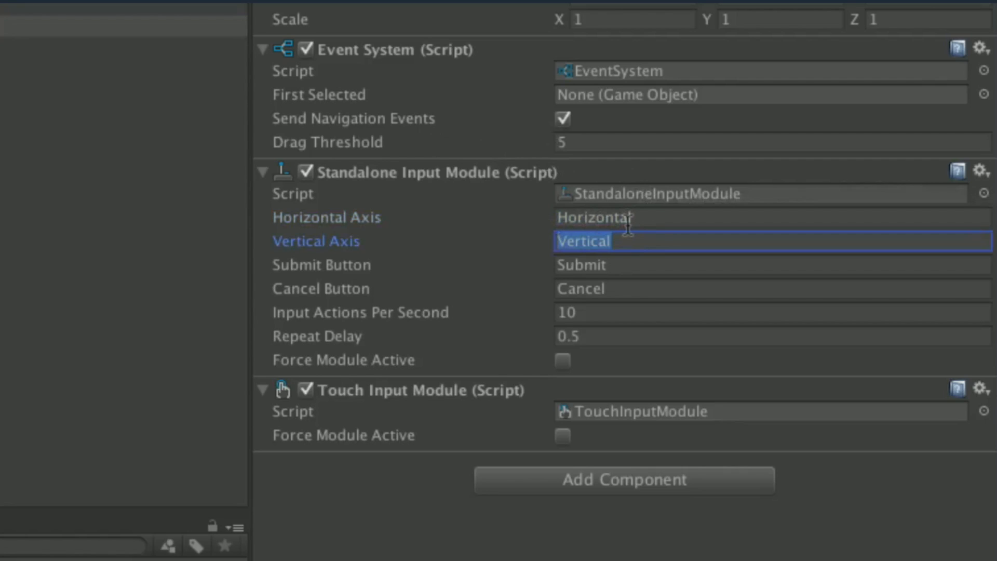
click(662, 218)
click(667, 217)
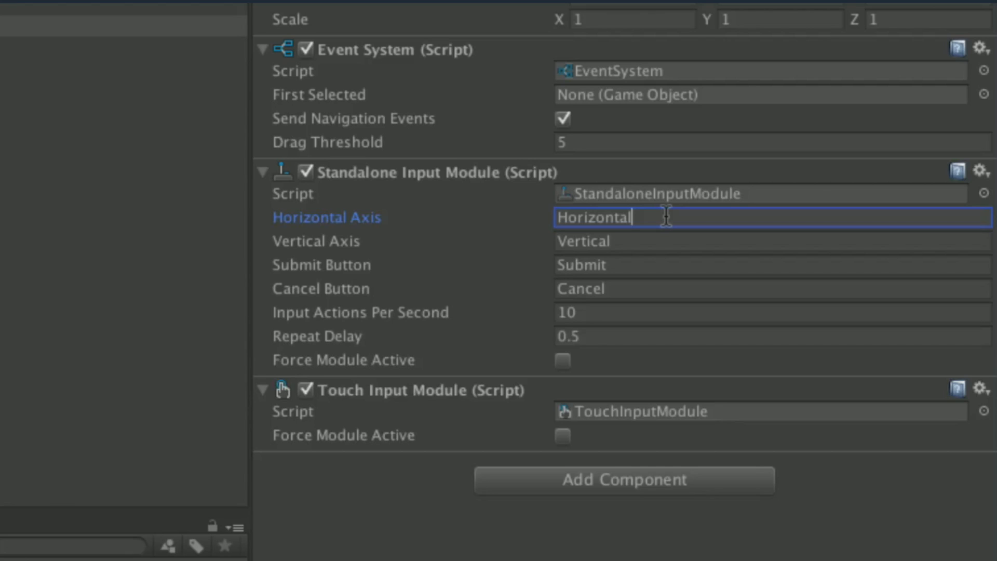
text(UI)
Step: Set the Vertical Axis of the EventSystem's Standalone Input Module to VerticalUI
click(642, 244)
click(642, 243)
text(UI)
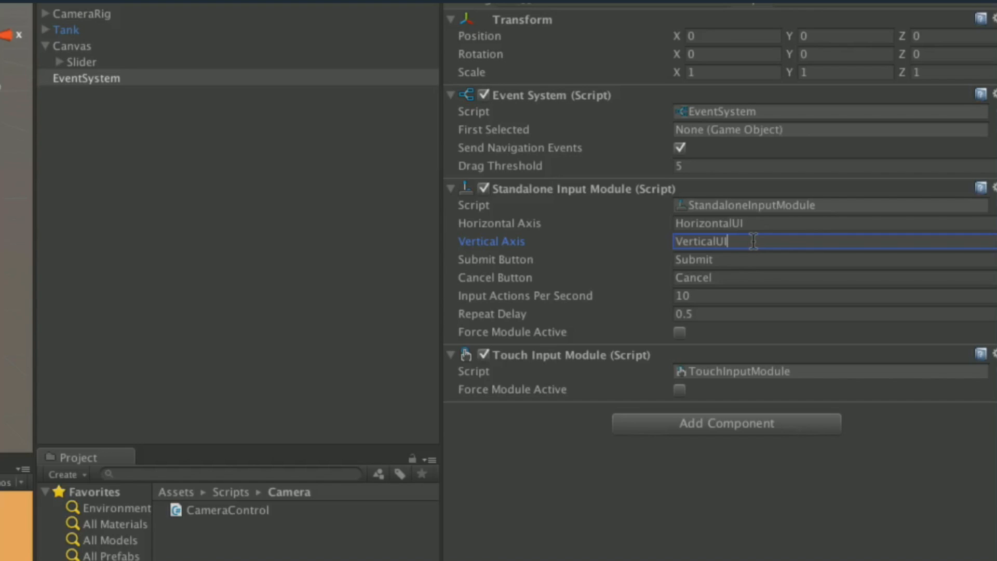
click(534, 223)
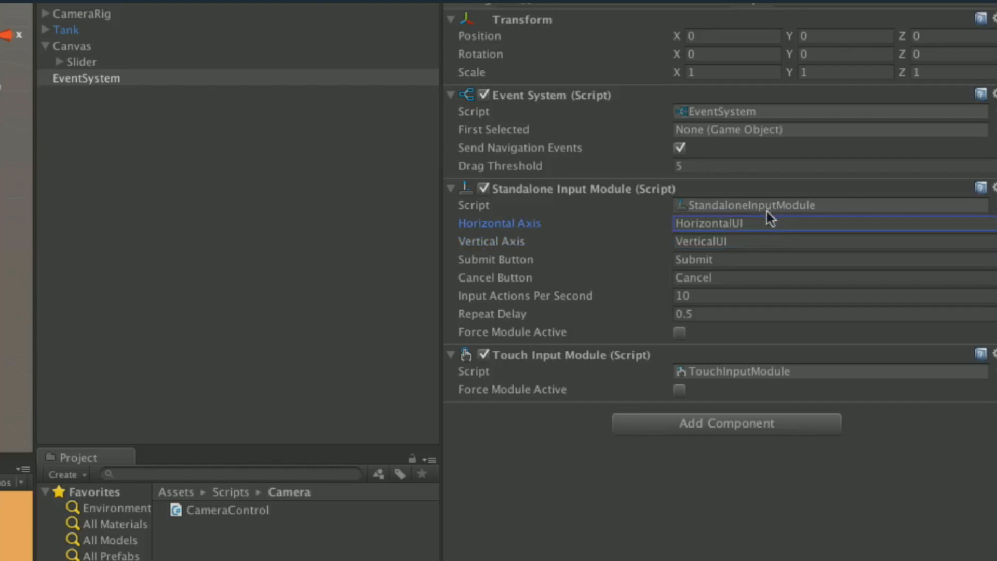
click(492, 241)
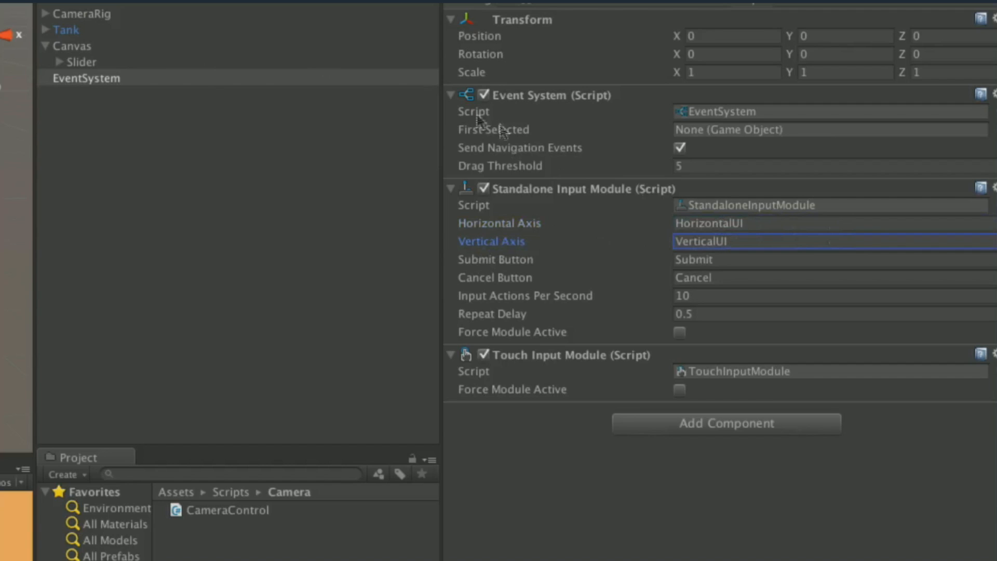
Step: Set the Canvas Scaler's Reference Pixels Per Unit to 1 and the Canvas's Render Mode to World Space
click(139, 46)
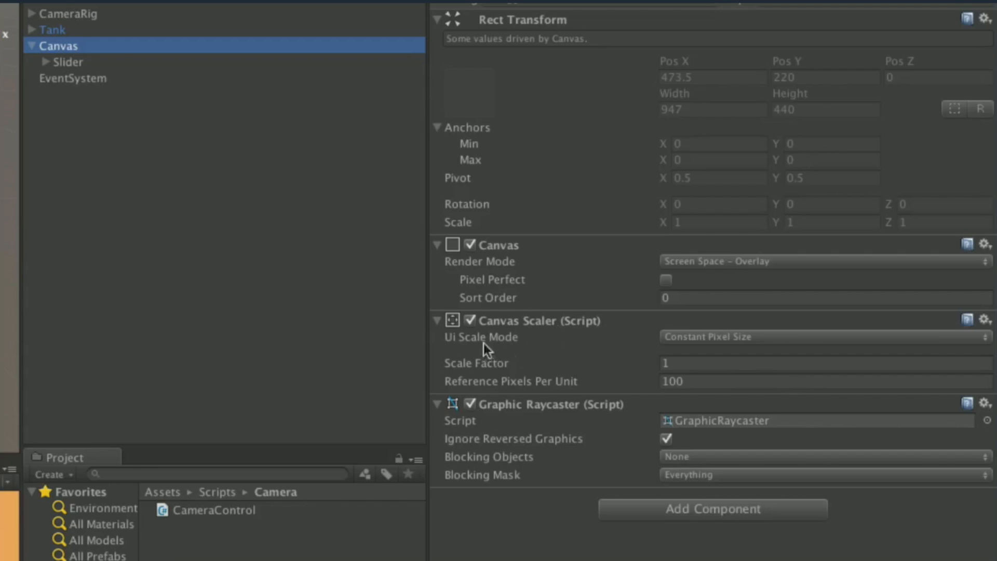
click(689, 337)
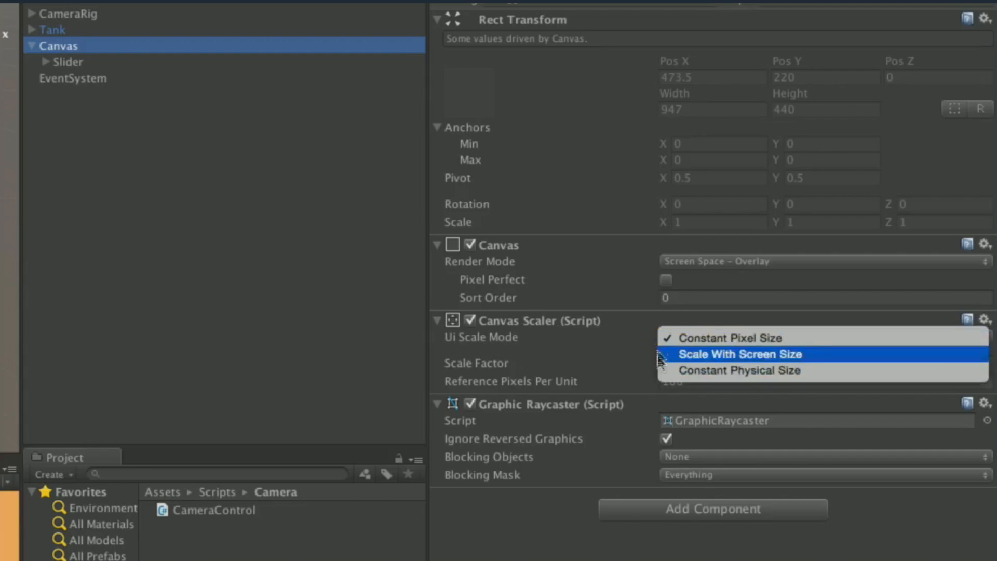
click(574, 342)
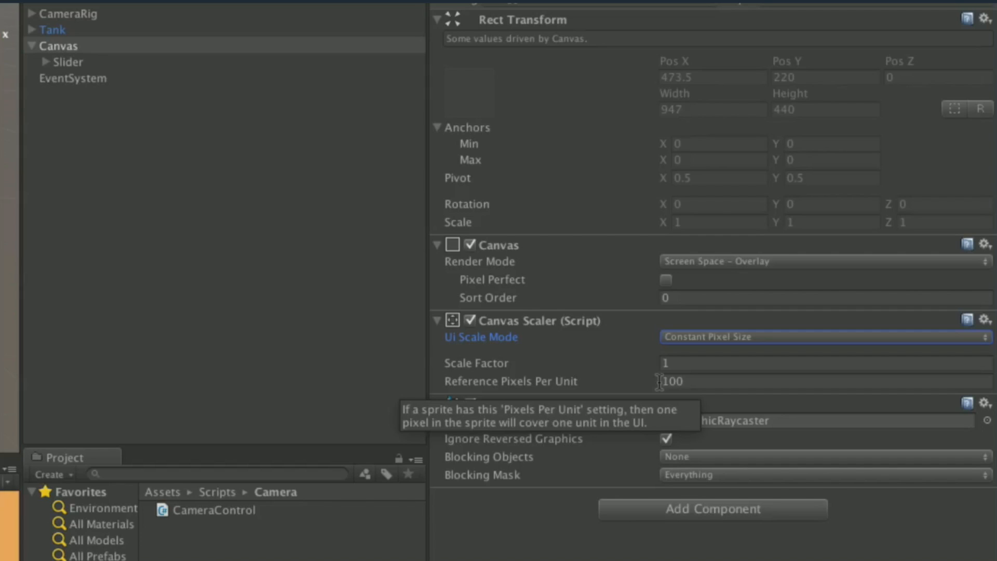
click(704, 382)
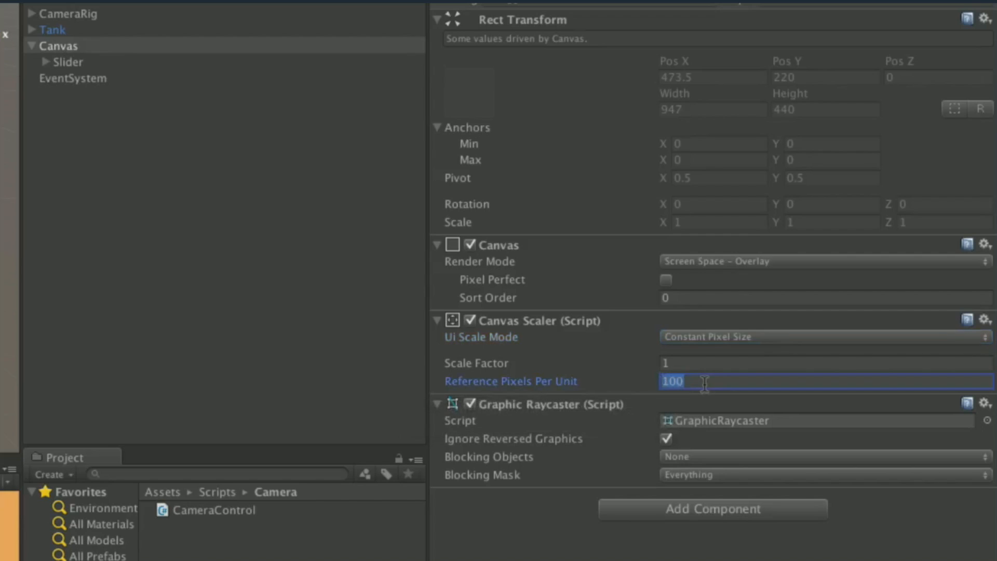
text(1)
click(797, 259)
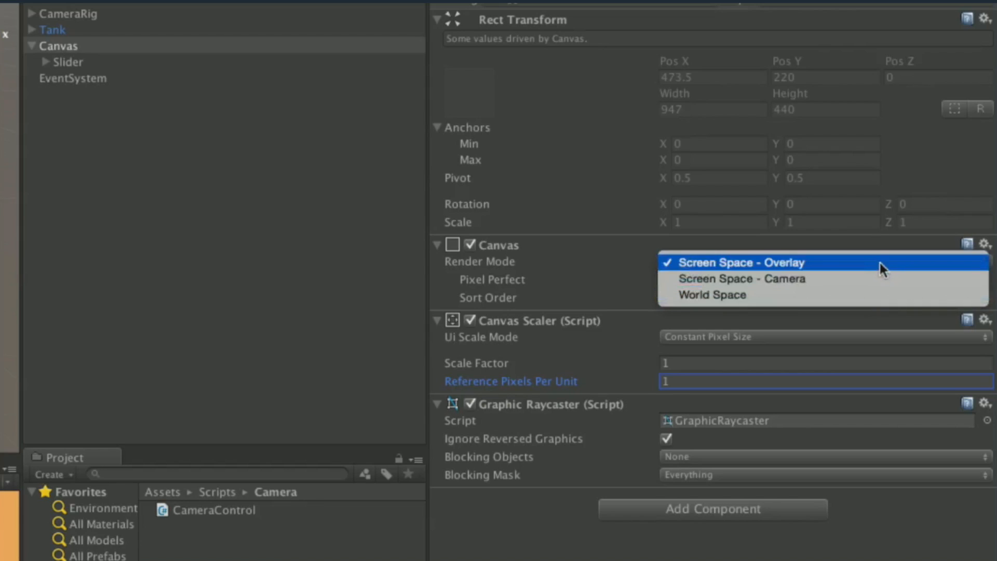
click(882, 290)
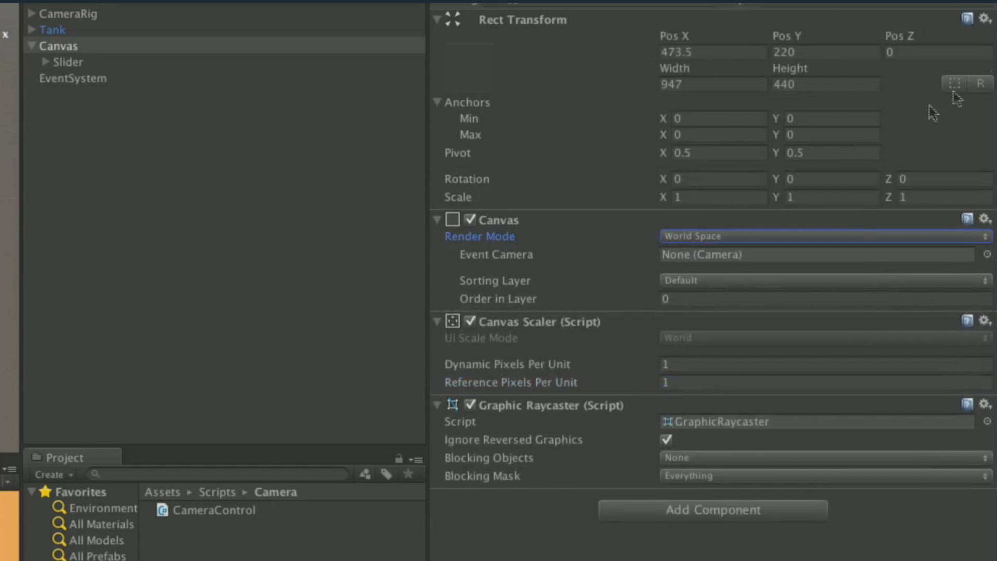